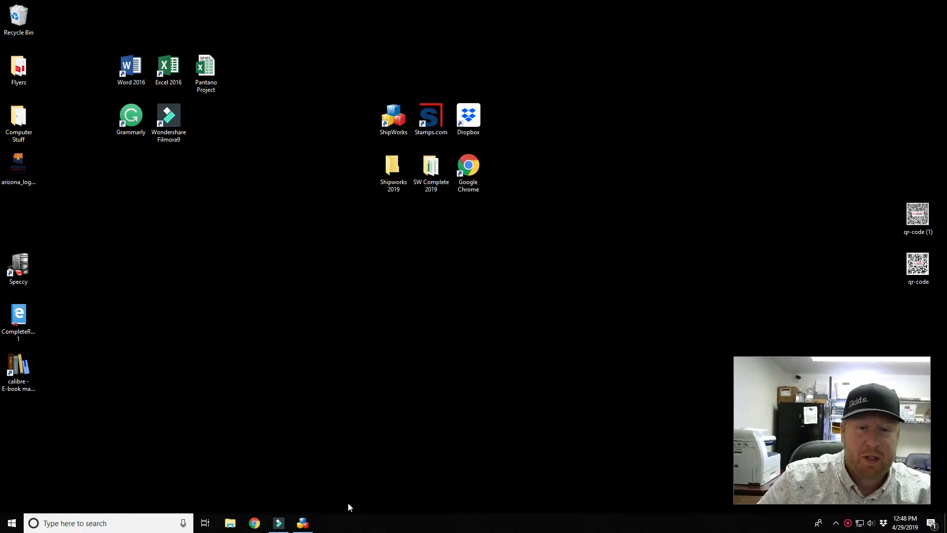
- Start a new manual order for the RESCUED NOT ARRESTED store from the ShipWorks Home ribbon
{"action": "left_click", "coordinate": [302, 522]}
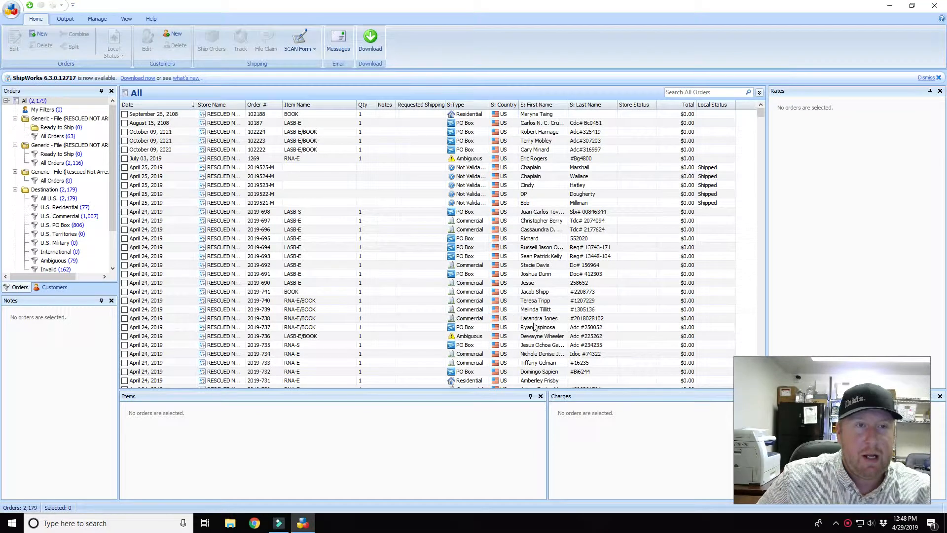
{"action": "left_click", "coordinate": [42, 36]}
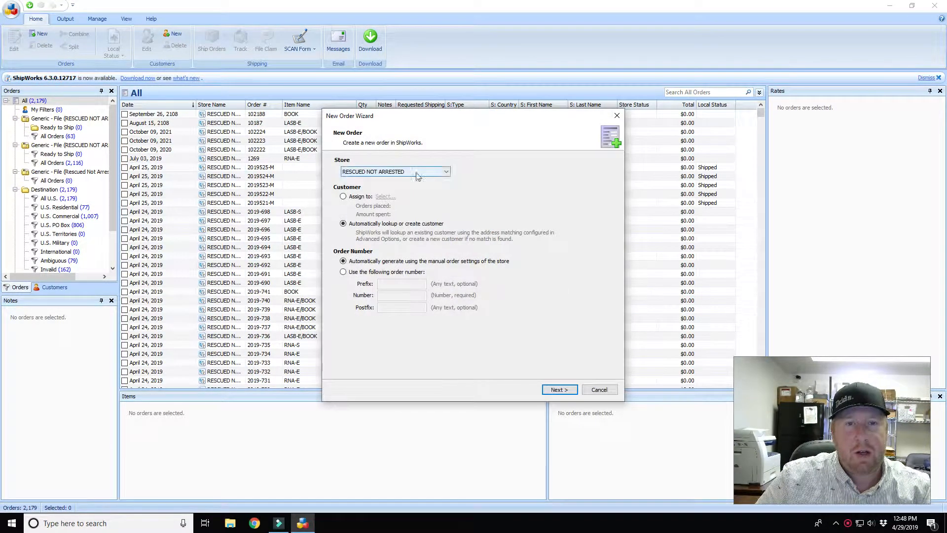
- On the Order Address step, enter the recipient's full name, facility name and street address
{"action": "left_click", "coordinate": [560, 389]}
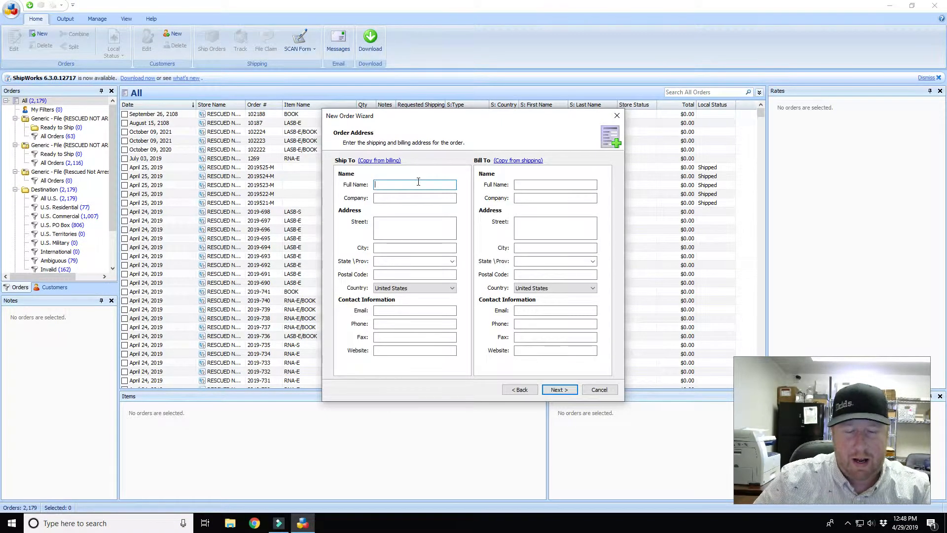
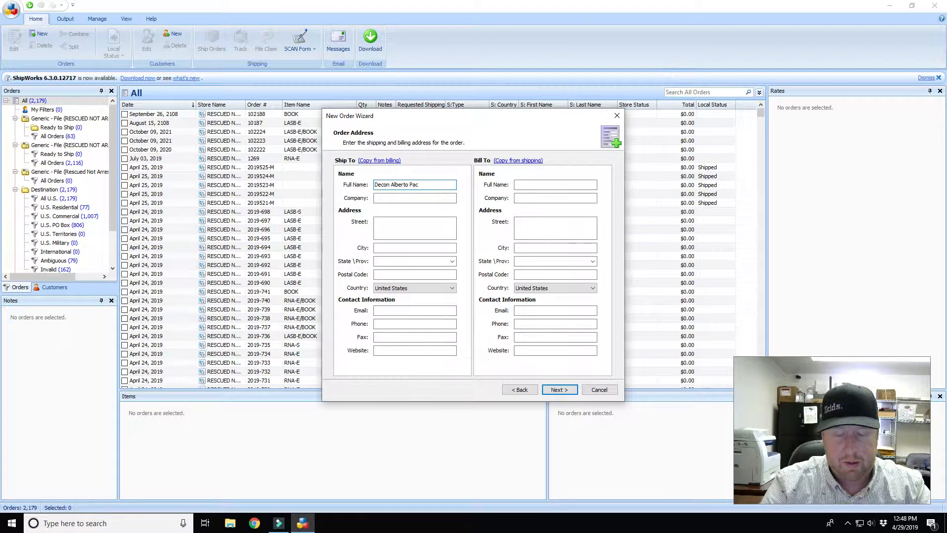
{"action": "key", "text": "Tab"}
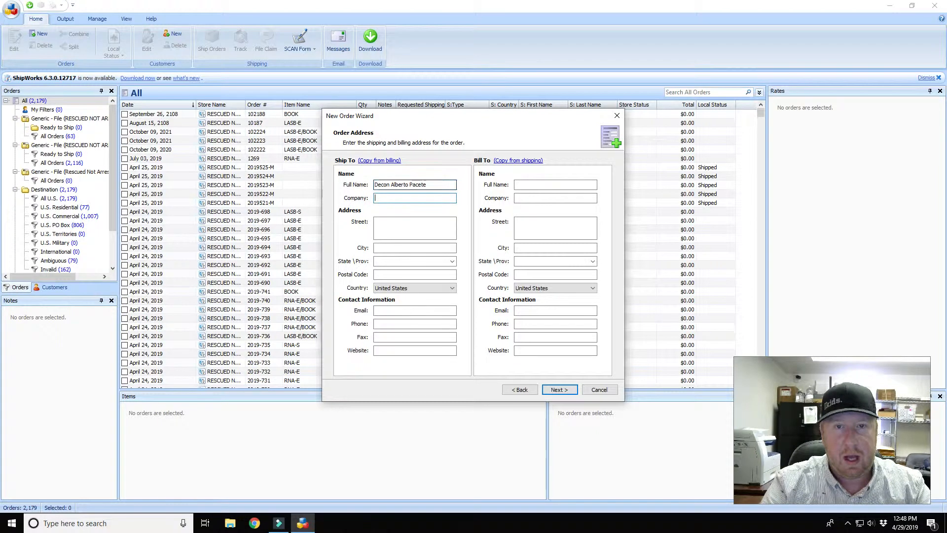
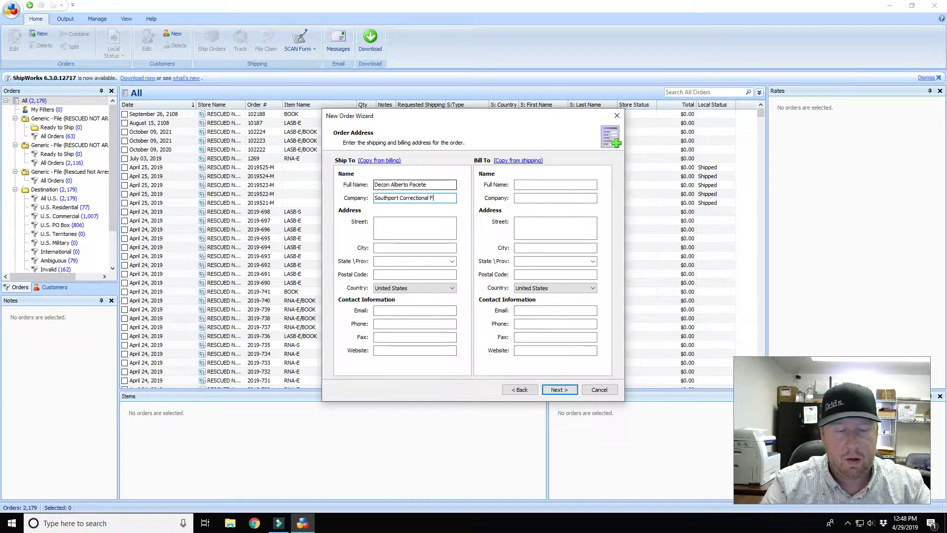
{"action": "key", "text": "Tab"}
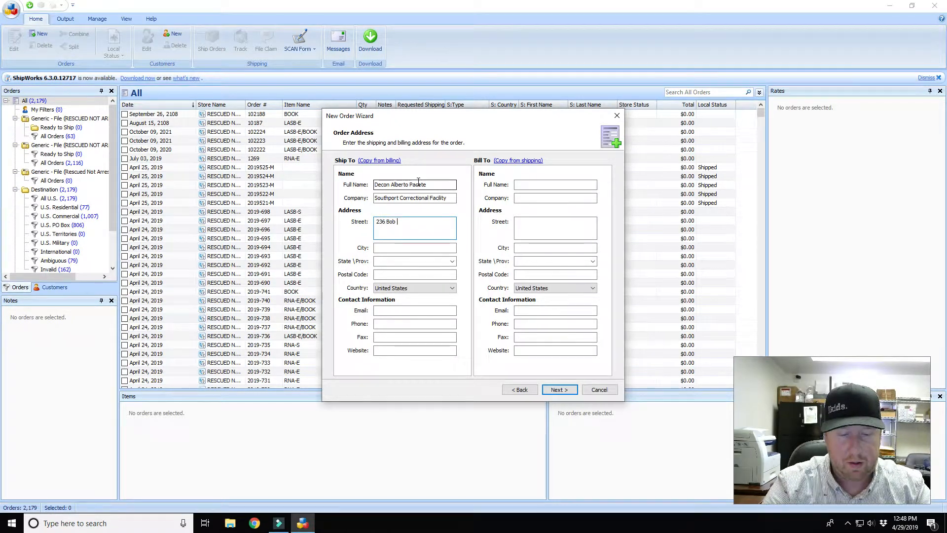
- Fill in the recipient's city, state NY and postal code
{"action": "key", "text": "Tab"}
{"action": "type", "text": "Pine City"}
{"action": "key", "text": "Tab"}
{"action": "type", "text": "NY"}
{"action": "key", "text": "Tab"}
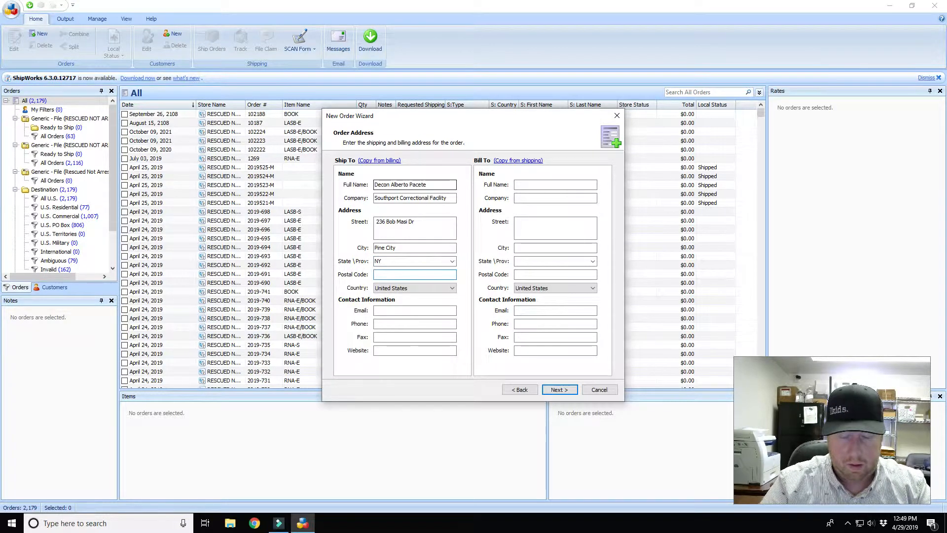
{"action": "type", "text": "14871"}
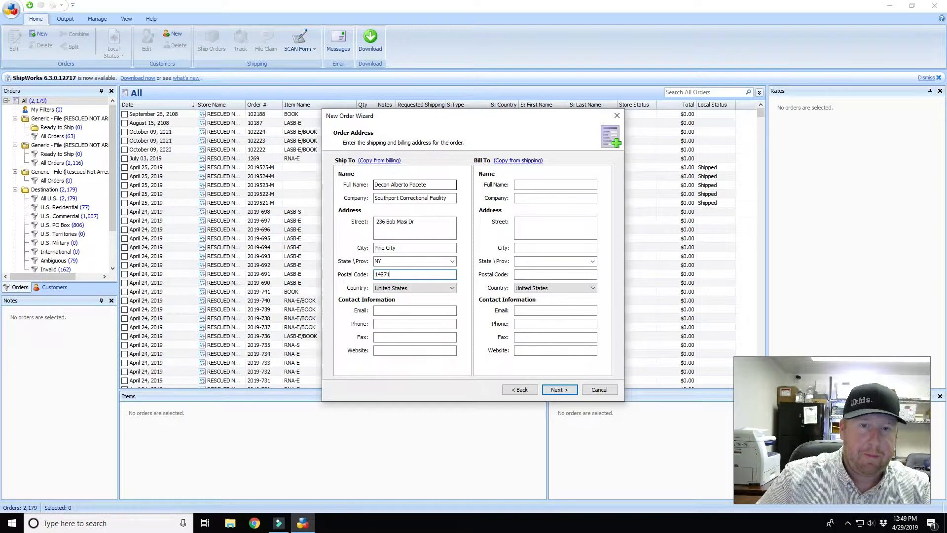
{"action": "left_click", "coordinate": [408, 310]}
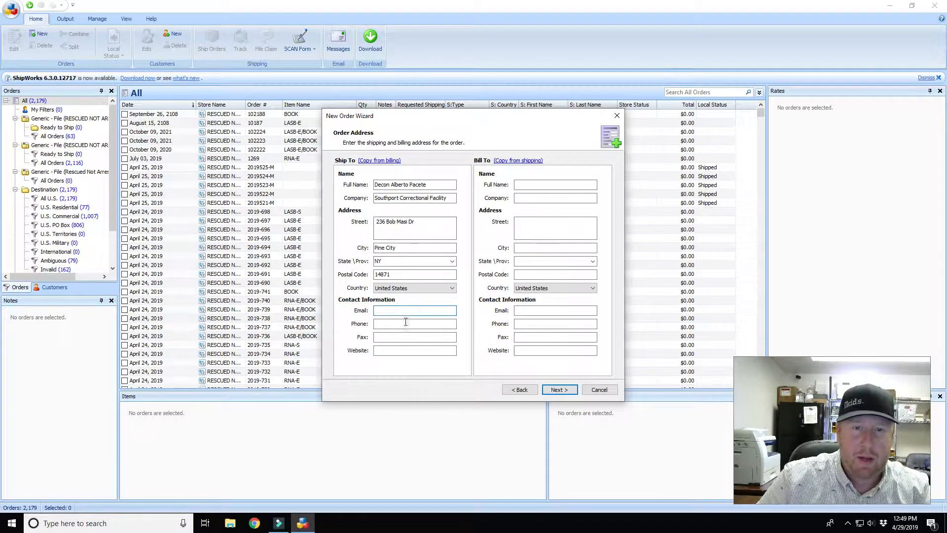
{"action": "left_click", "coordinate": [391, 324]}
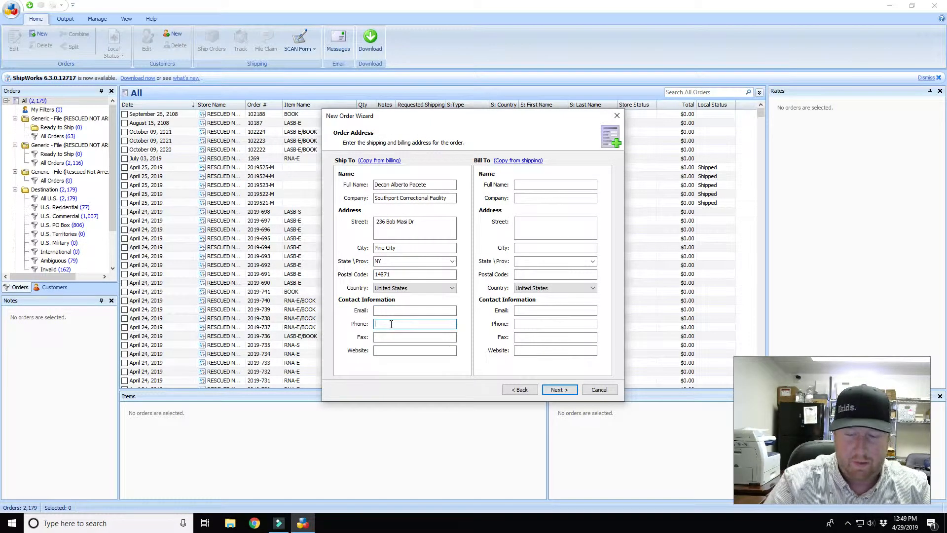
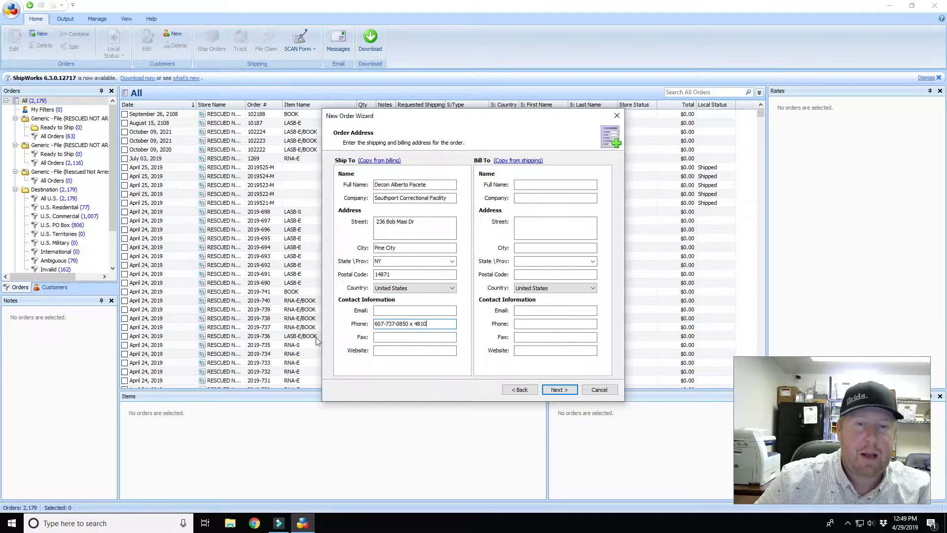
- Enter the recipient's phone number with extension and the recipient's e-mail address
{"action": "left_click", "coordinate": [382, 309]}
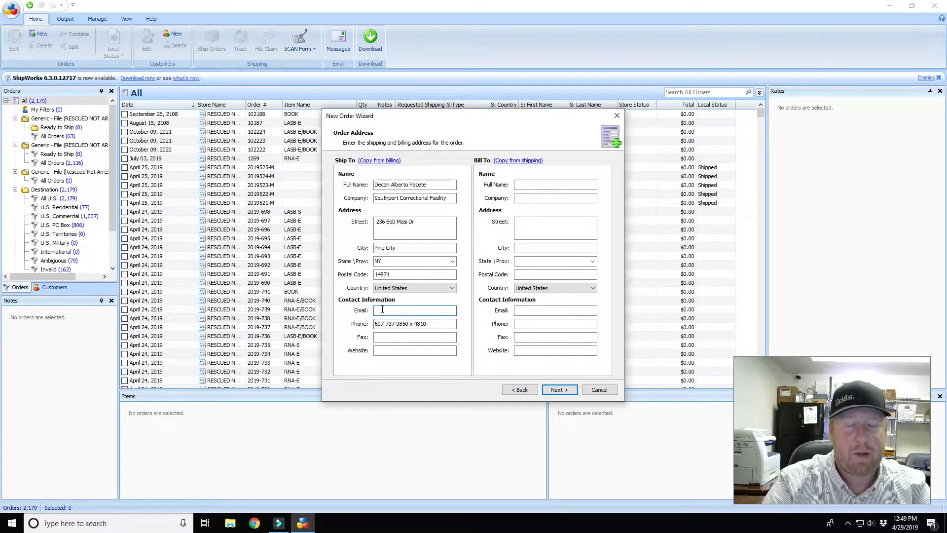
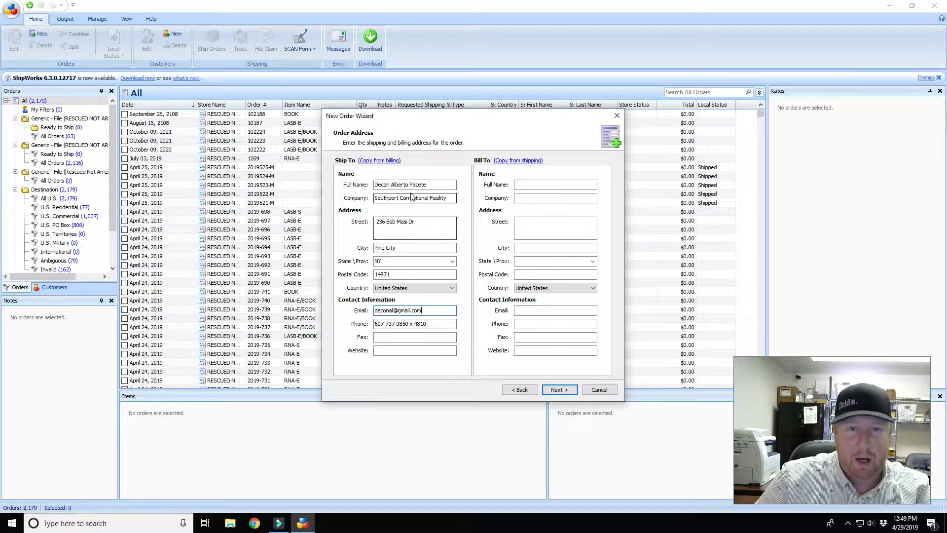
- Fix the street name spelling and continue to the Order Details step
{"action": "left_click", "coordinate": [407, 221]}
{"action": "type", "text": "a"}
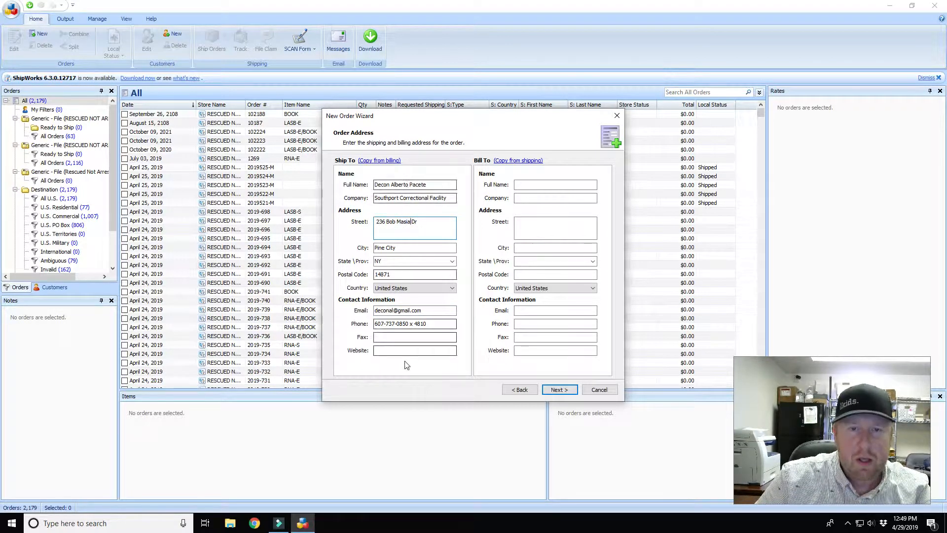
{"action": "left_click", "coordinate": [559, 390]}
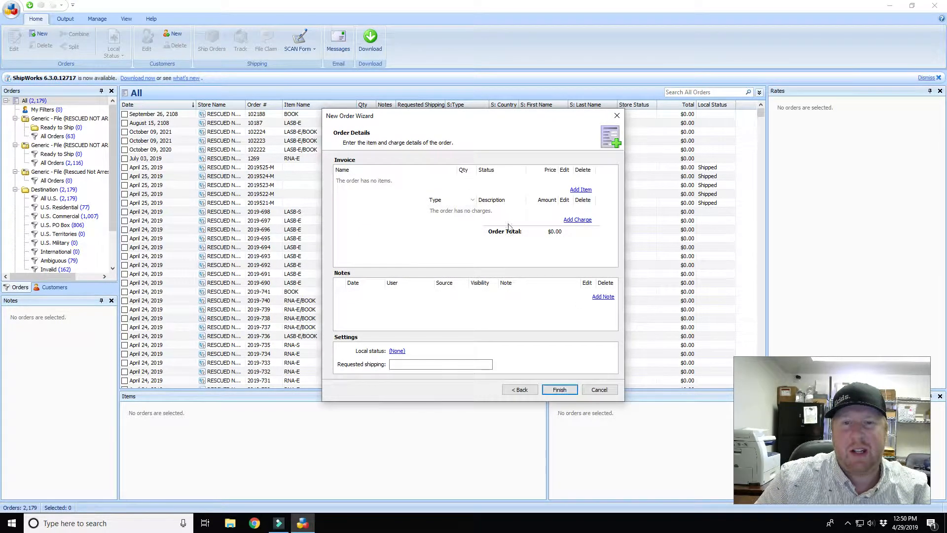
- Finish the wizard and select the new $0.00 order in the Search Orders list
{"action": "left_click", "coordinate": [564, 393]}
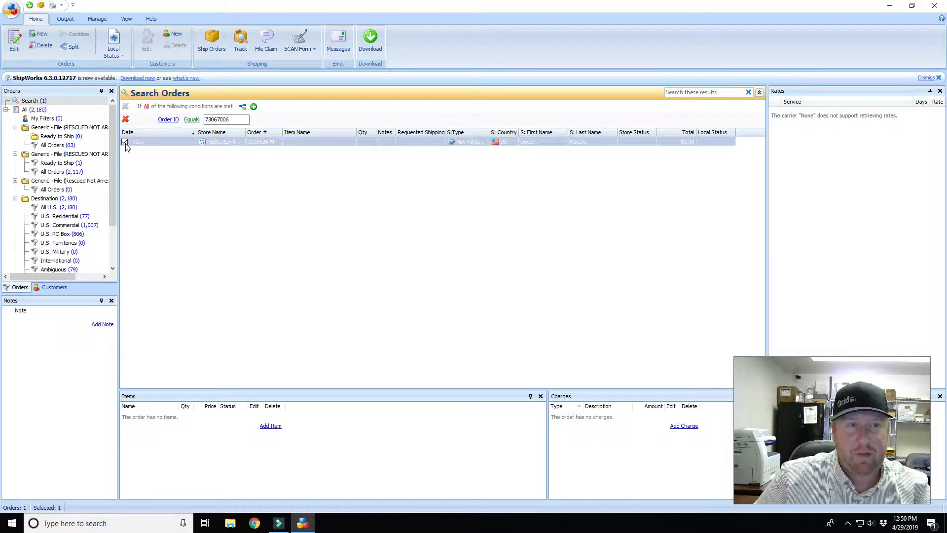
{"action": "left_click", "coordinate": [124, 143]}
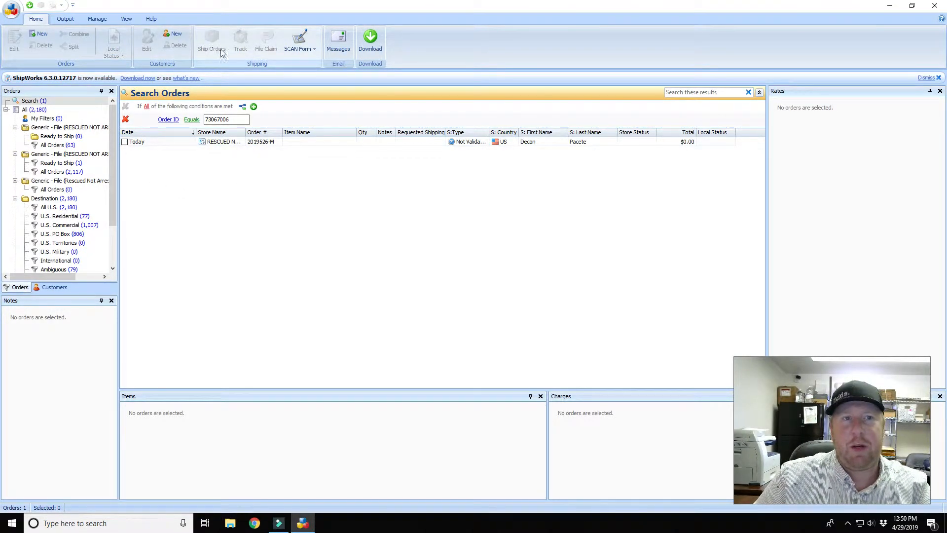
{"action": "left_click", "coordinate": [125, 142]}
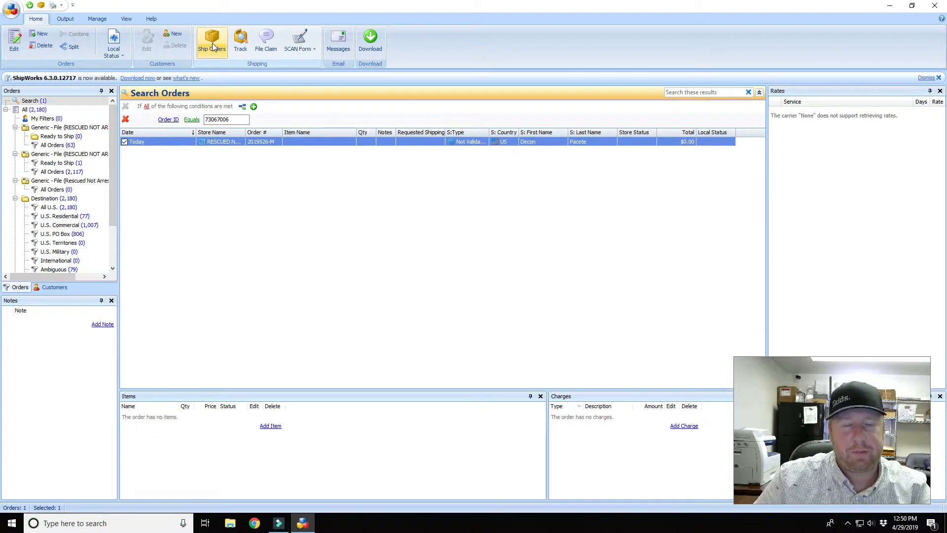
- Open Ship Orders for the new order and set the provider to UPS
{"action": "left_click", "coordinate": [212, 42]}
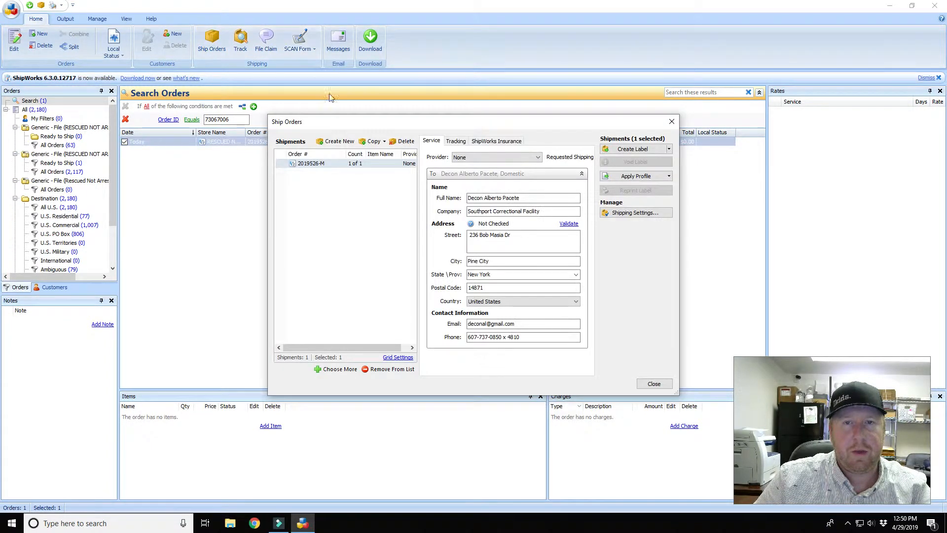
{"action": "left_click", "coordinate": [536, 157]}
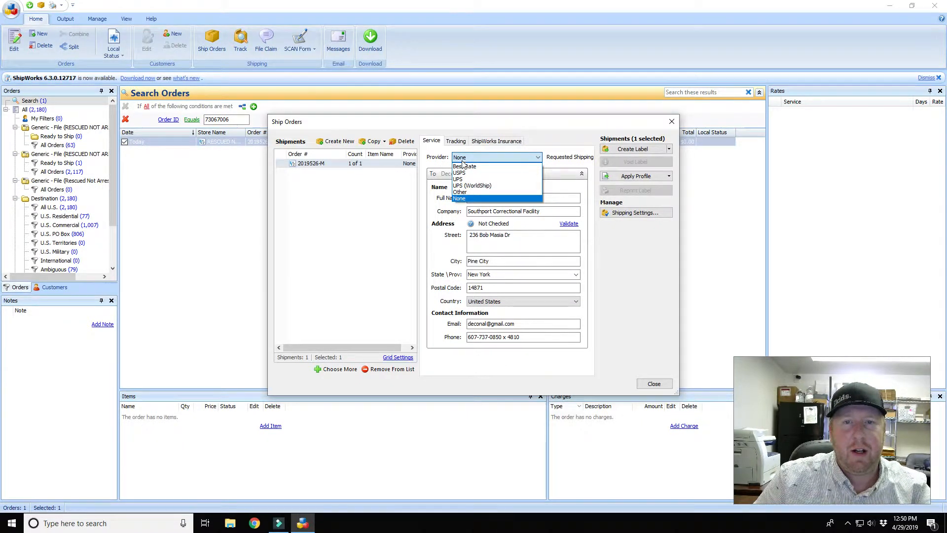
{"action": "left_click", "coordinate": [462, 179]}
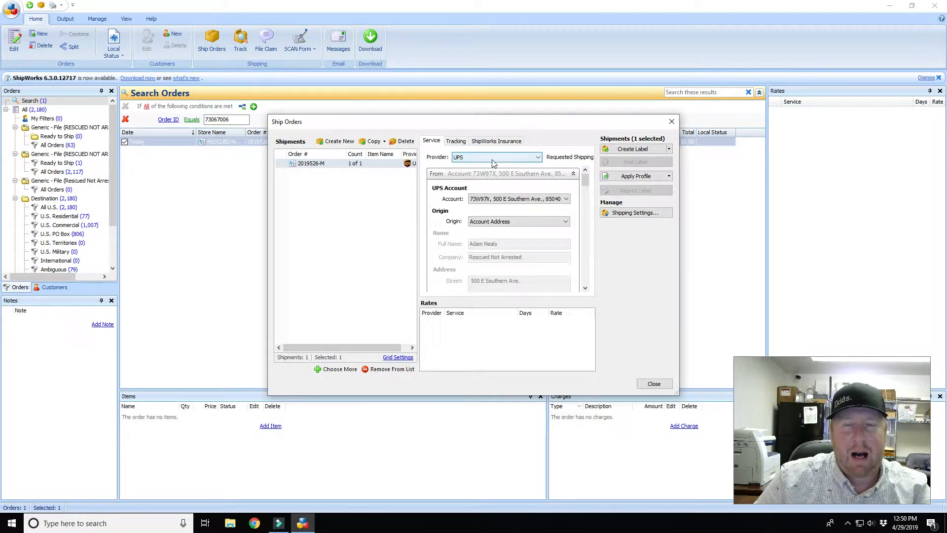
{"action": "left_click", "coordinate": [492, 158]}
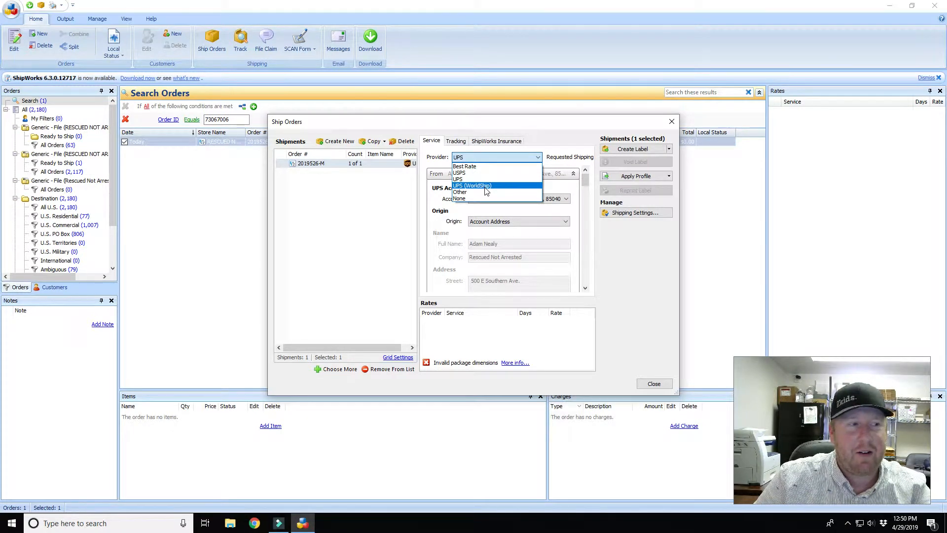
{"action": "left_click", "coordinate": [468, 179]}
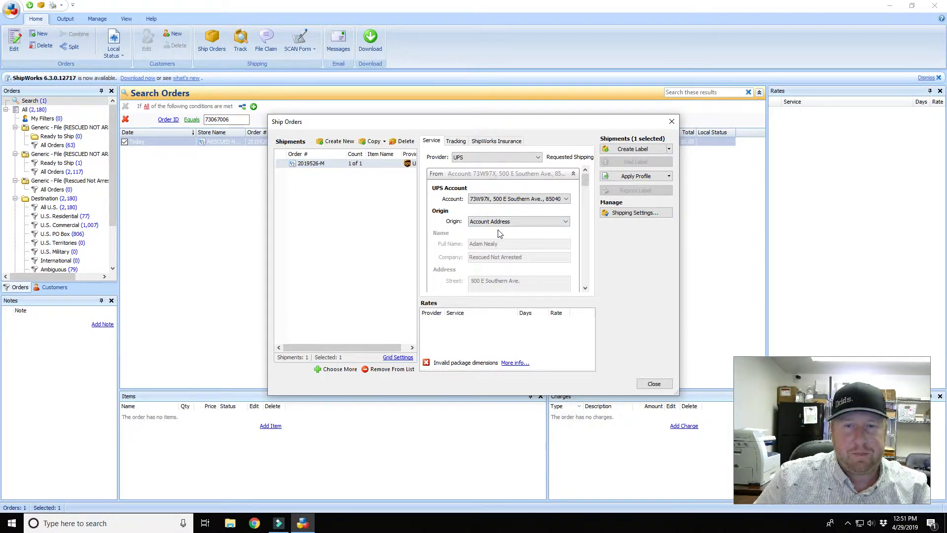
- Set the origin to the Rescued Not Arrested address and scroll to the recipient address
{"action": "left_click", "coordinate": [486, 221]}
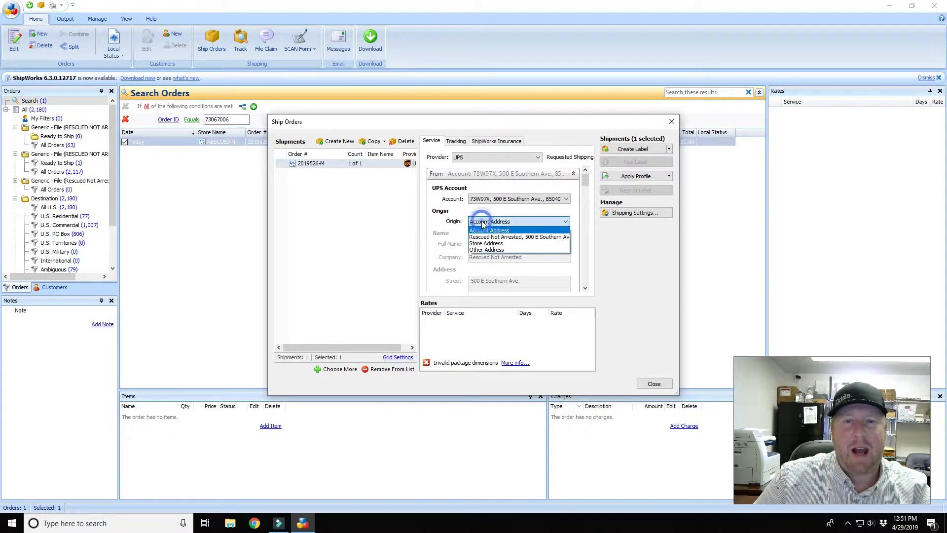
{"action": "left_click", "coordinate": [493, 238]}
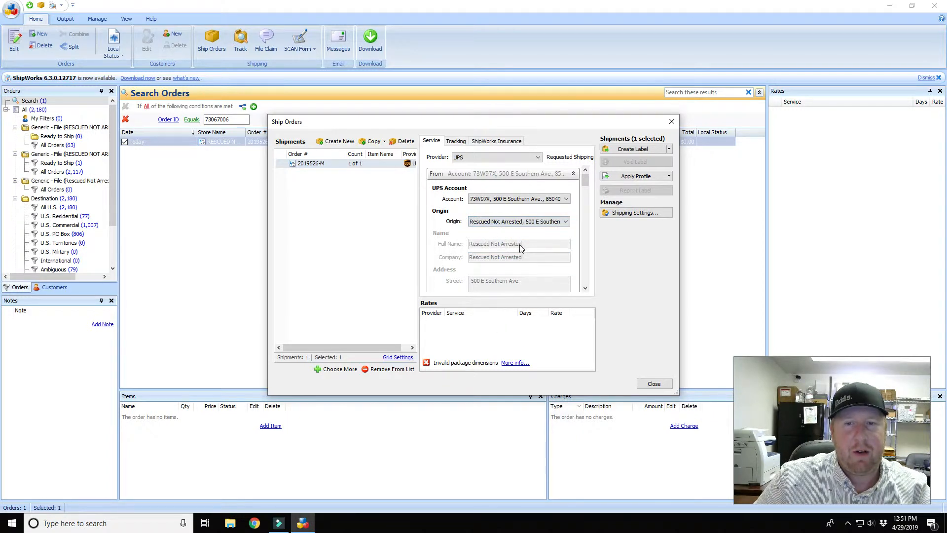
{"action": "left_click", "coordinate": [515, 221]}
{"action": "left_click", "coordinate": [493, 230]}
{"action": "left_click", "coordinate": [515, 222]}
{"action": "left_click", "coordinate": [516, 237]}
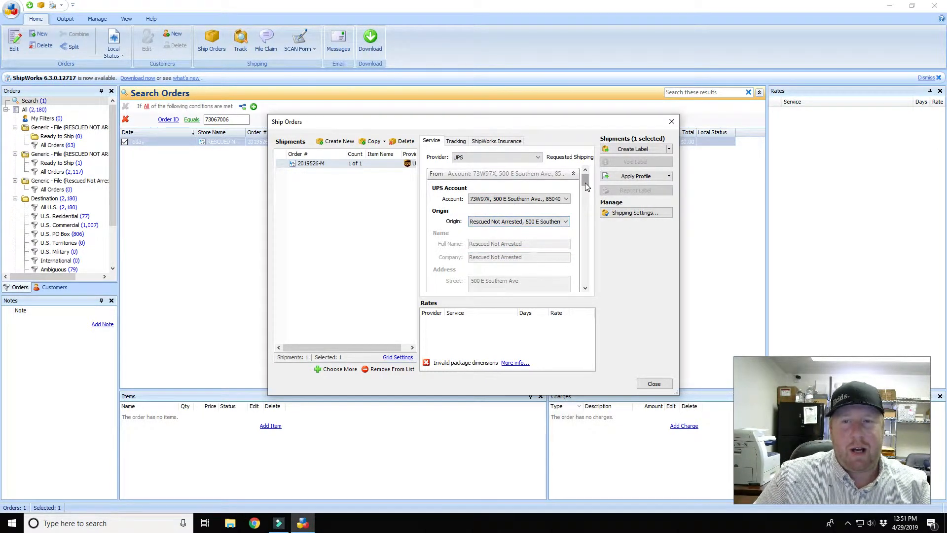
{"action": "left_click_drag", "start_coordinate": [585, 182], "coordinate": [586, 211]}
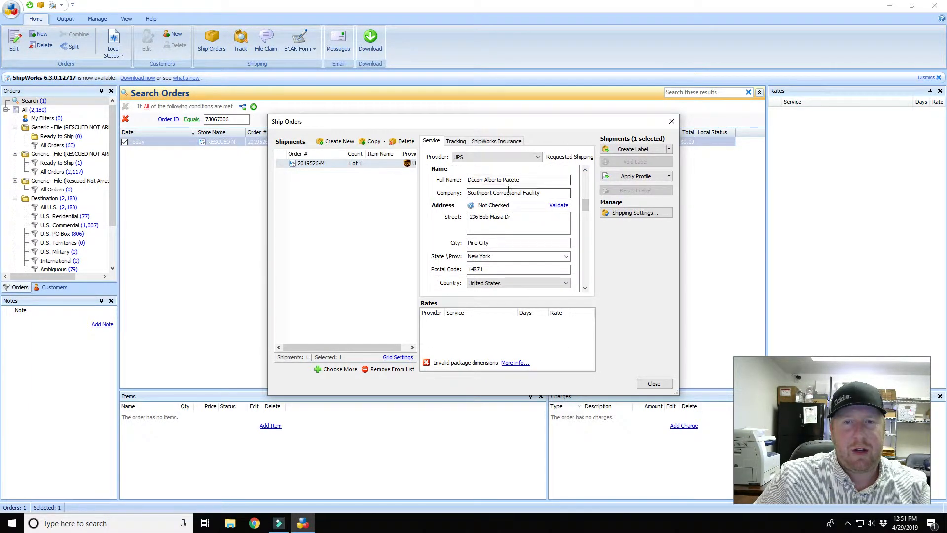
- Validate the recipient address so it is marked Fixed, then scroll to the Service settings
{"action": "left_click", "coordinate": [559, 207]}
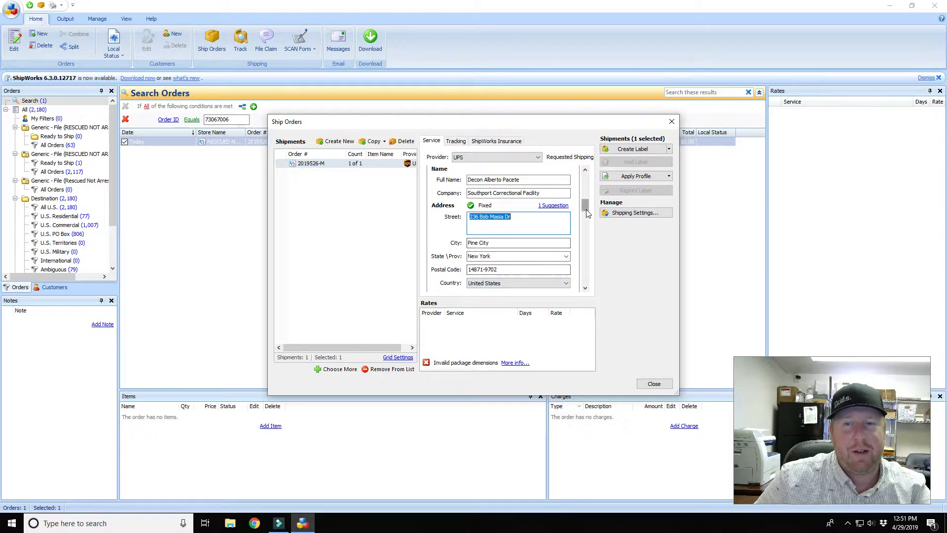
{"action": "left_click_drag", "start_coordinate": [585, 208], "coordinate": [586, 233]}
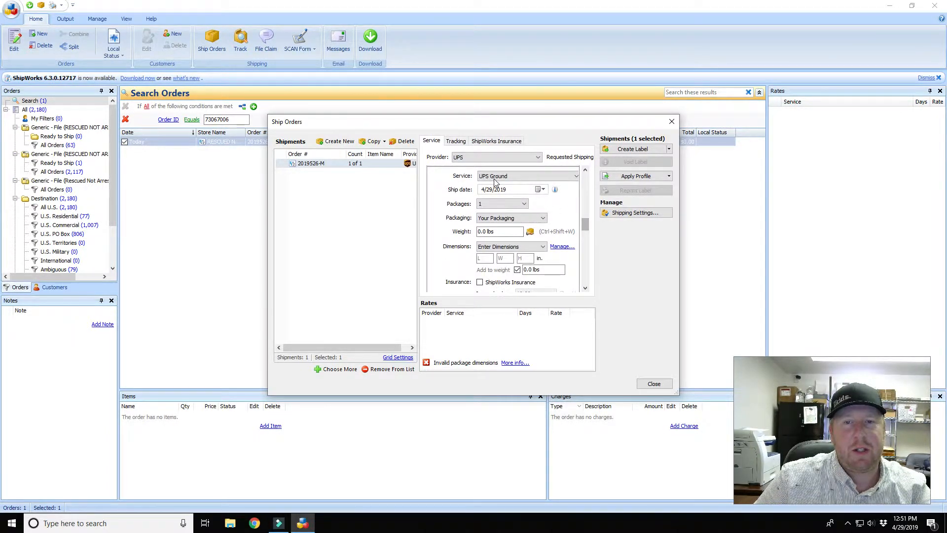
- Return the package count to 1 and enter the package weight (28) and length (17)
{"action": "left_click", "coordinate": [524, 203]}
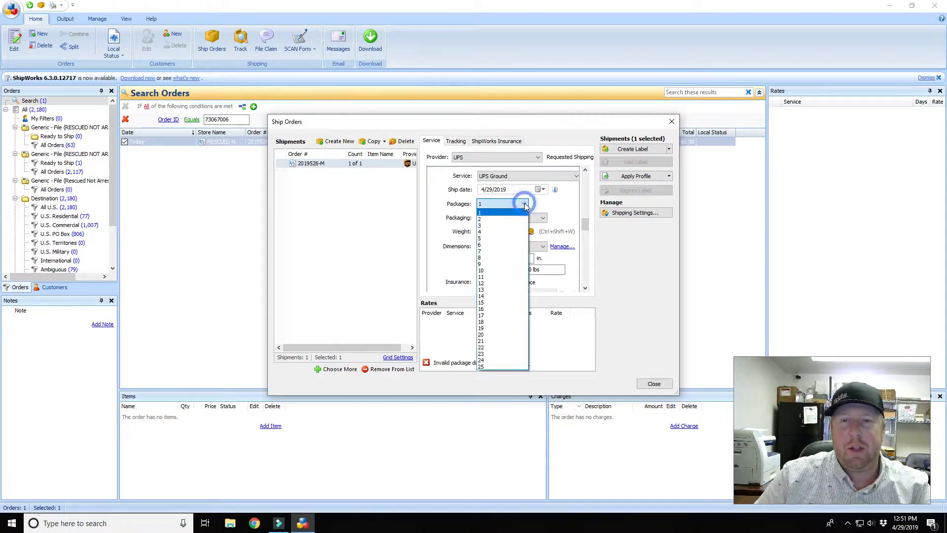
{"action": "left_click", "coordinate": [492, 232]}
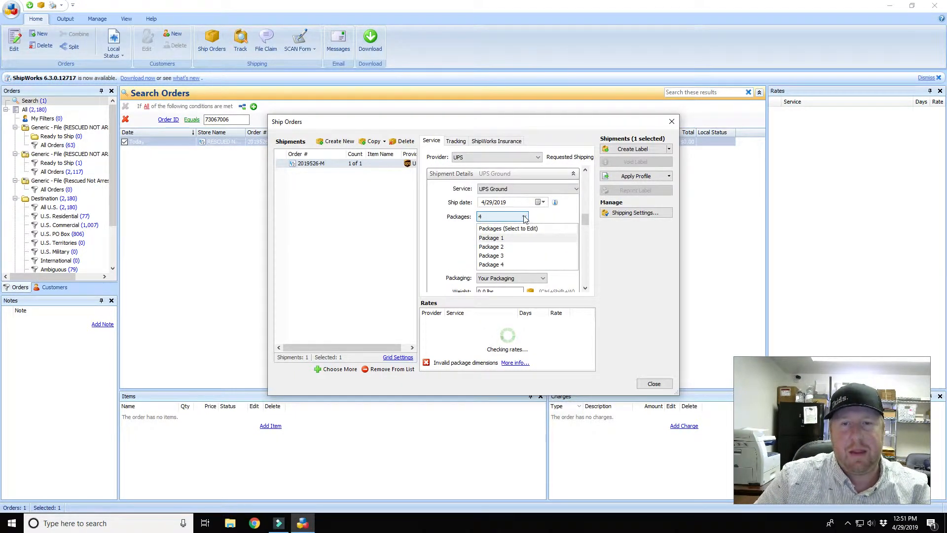
{"action": "left_click", "coordinate": [525, 216]}
{"action": "left_click", "coordinate": [492, 226]}
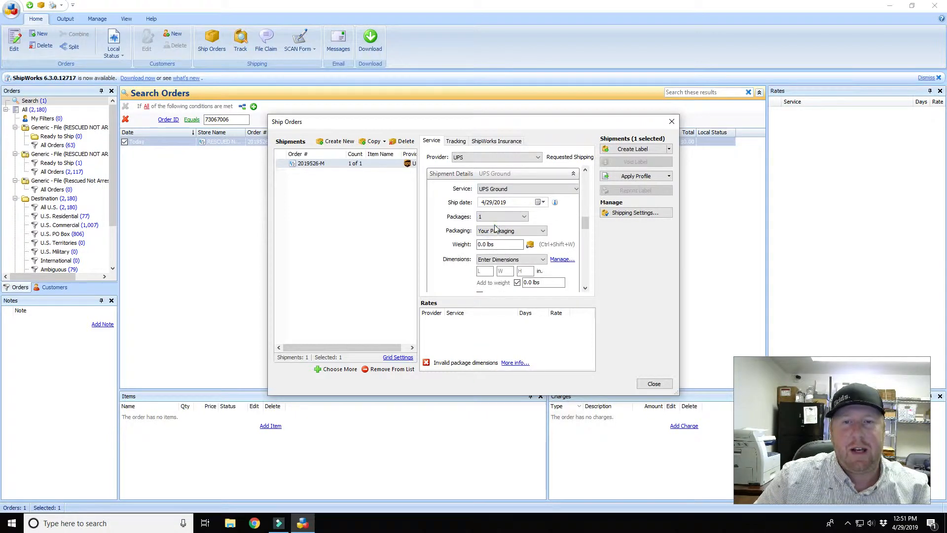
{"action": "left_click", "coordinate": [486, 245]}
{"action": "type", "text": "28"}
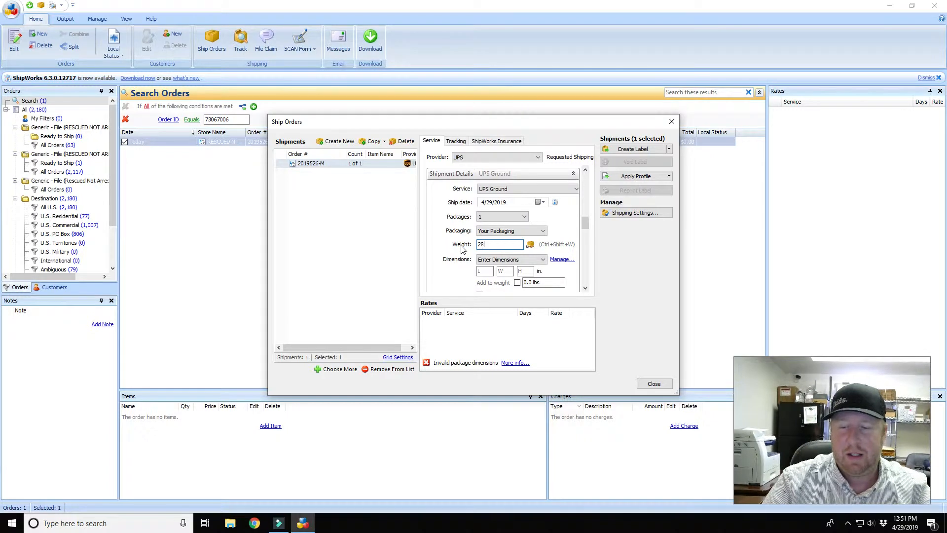
{"action": "key", "text": "Tab"}
{"action": "type", "text": "17"}
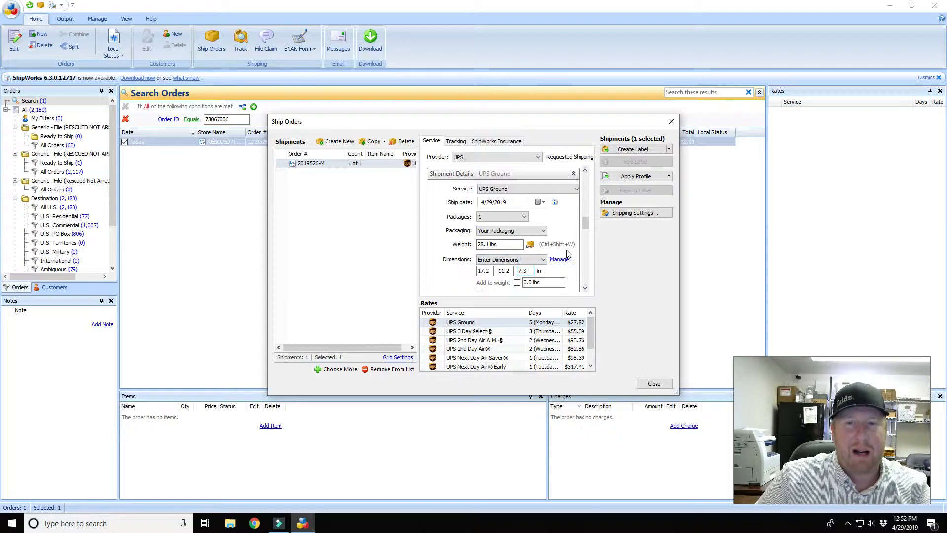
- Set Packages to 4 and select all four packages for shared editing
{"action": "left_click", "coordinate": [525, 216]}
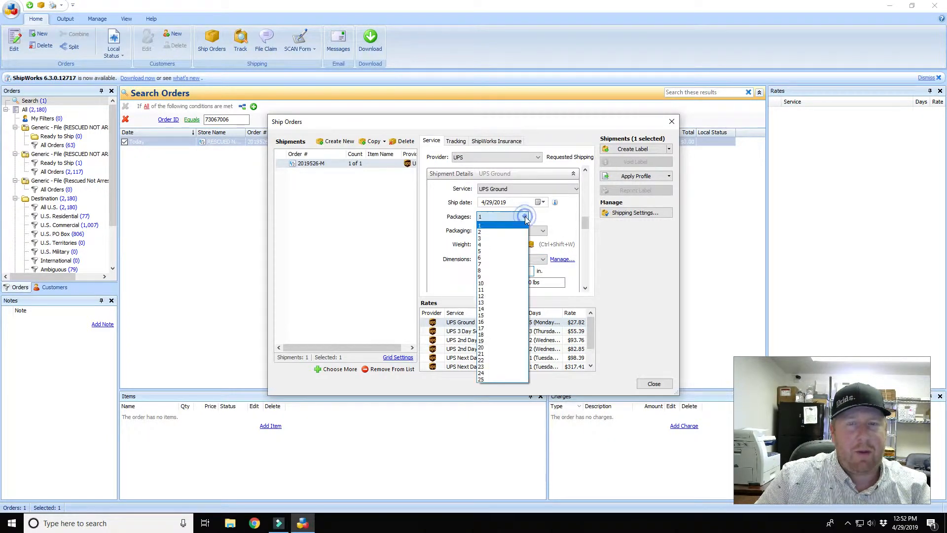
{"action": "left_click", "coordinate": [486, 245]}
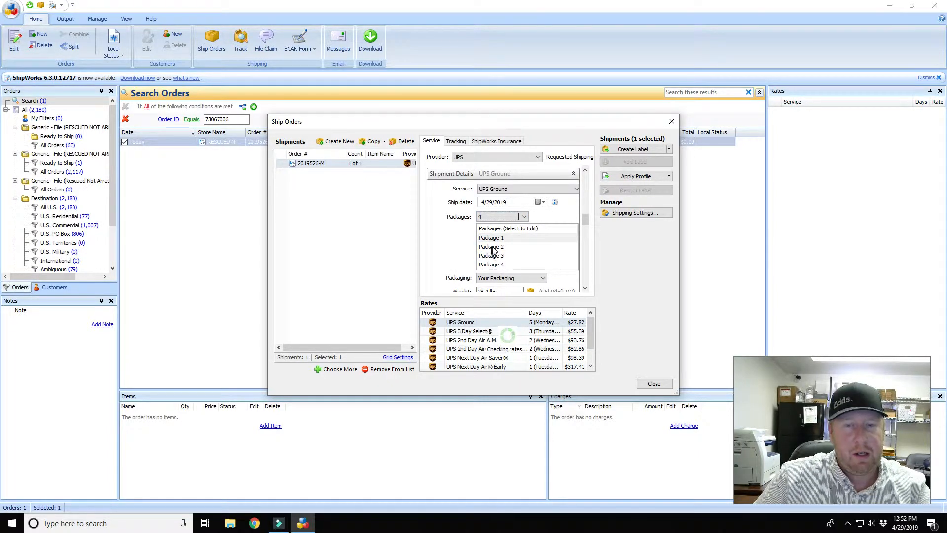
{"action": "left_click", "coordinate": [495, 239], "text": "ctrl"}
{"action": "left_click", "coordinate": [497, 248], "text": "ctrl"}
{"action": "left_click", "coordinate": [498, 257], "text": "ctrl"}
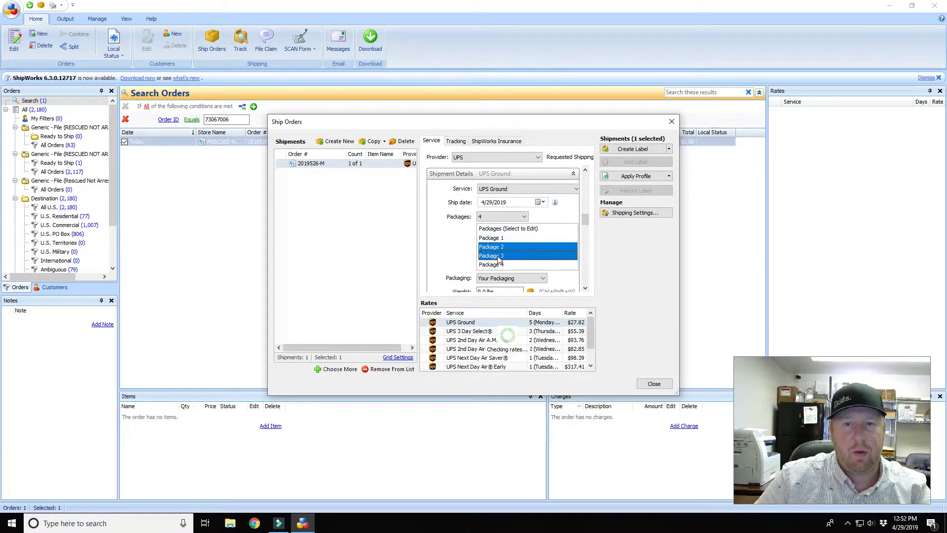
{"action": "left_click", "coordinate": [495, 264], "text": "ctrl"}
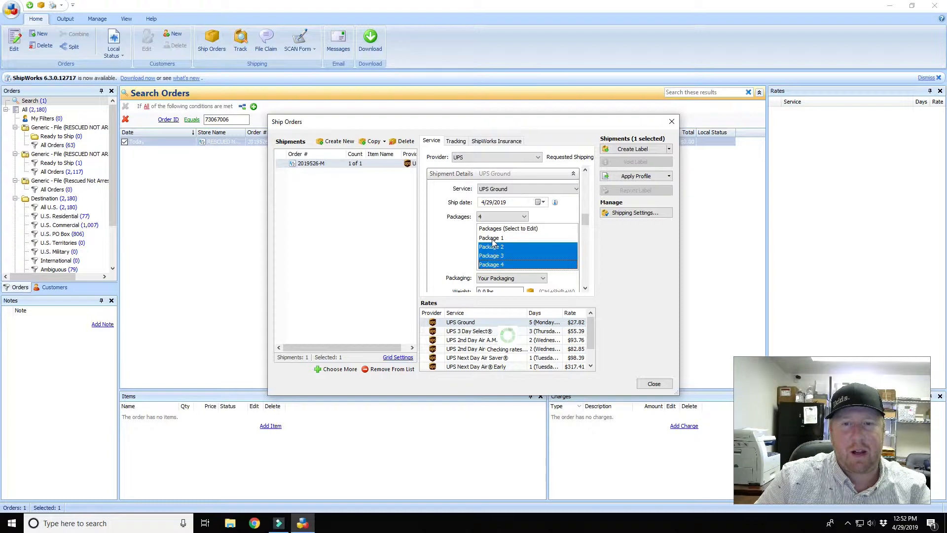
{"action": "left_click", "coordinate": [493, 239], "text": "ctrl"}
{"action": "scroll", "coordinate": [584, 220], "scroll_direction": "down", "scroll_amount": 3}
- Give all four packages weight 28.1 lbs and length 17.2 in
{"action": "left_click", "coordinate": [511, 209]}
{"action": "type", "text": "28."}
{"action": "key", "text": "Tab"}
{"action": "key", "text": "Tab"}
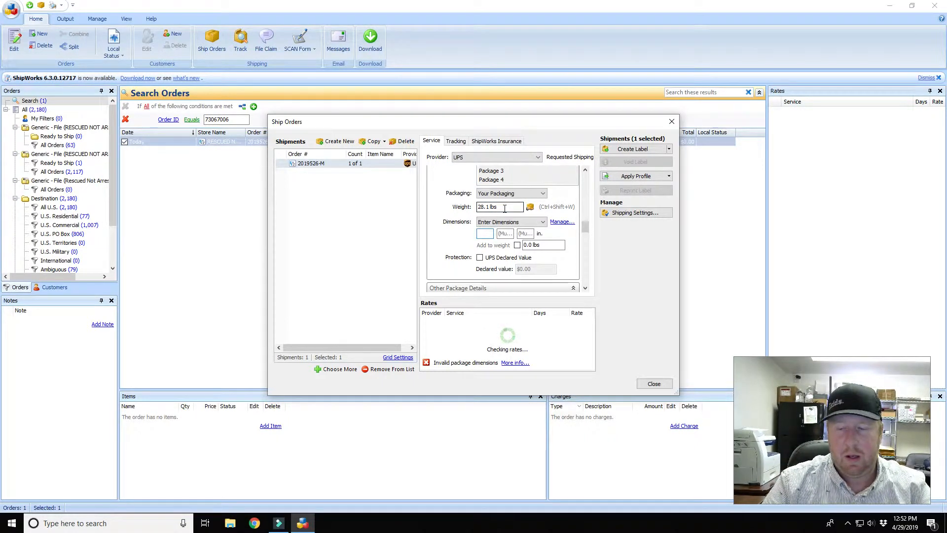
{"action": "type", "text": "17.2"}
{"action": "key", "text": "Tab"}
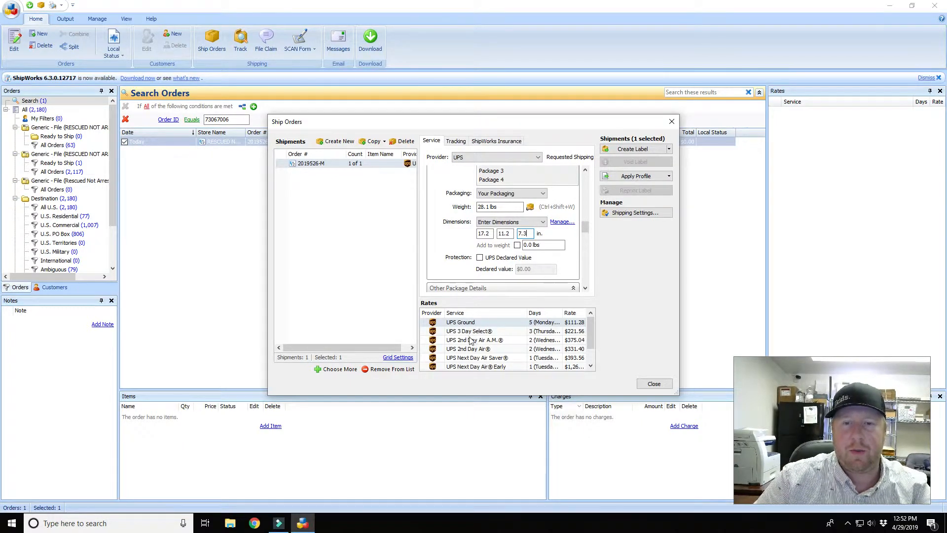
{"action": "scroll", "coordinate": [559, 263], "scroll_direction": "up", "scroll_amount": 3}
{"action": "scroll", "coordinate": [559, 263], "scroll_direction": "up", "scroll_amount": 2}
{"action": "scroll", "coordinate": [559, 263], "scroll_direction": "down", "scroll_amount": 2}
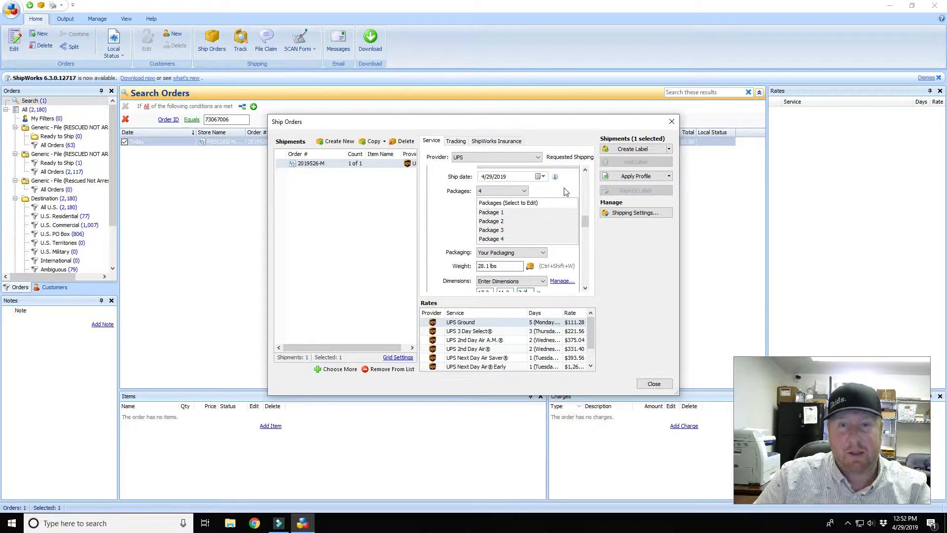
- Adjust the package selection so only Packages 1–3 are selected
{"action": "left_click", "coordinate": [496, 213], "text": "ctrl"}
{"action": "left_click", "coordinate": [490, 210], "text": "ctrl"}
{"action": "left_click", "coordinate": [491, 211], "text": "ctrl"}
{"action": "left_click", "coordinate": [493, 221], "text": "ctrl"}
{"action": "left_click", "coordinate": [494, 230], "text": "ctrl"}
{"action": "left_click", "coordinate": [495, 238], "text": "ctrl"}
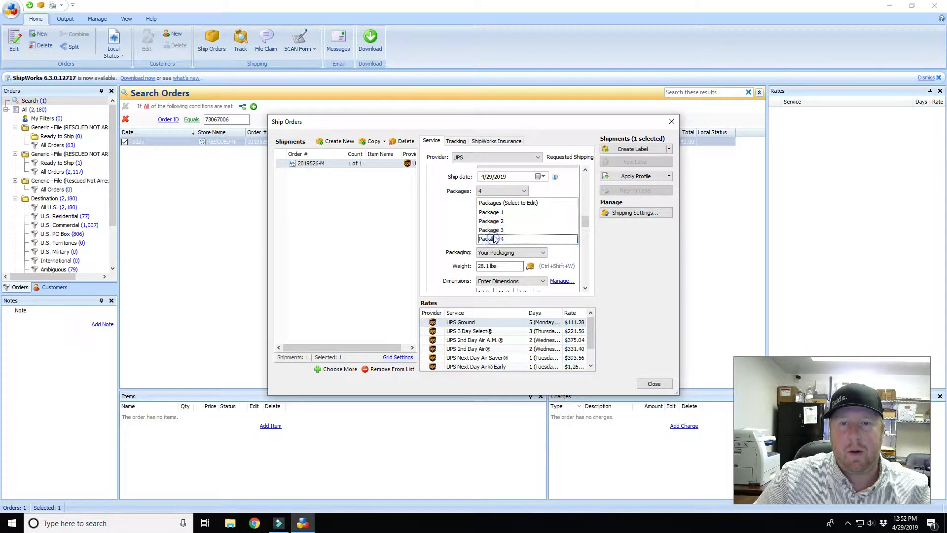
{"action": "left_click", "coordinate": [497, 213]}
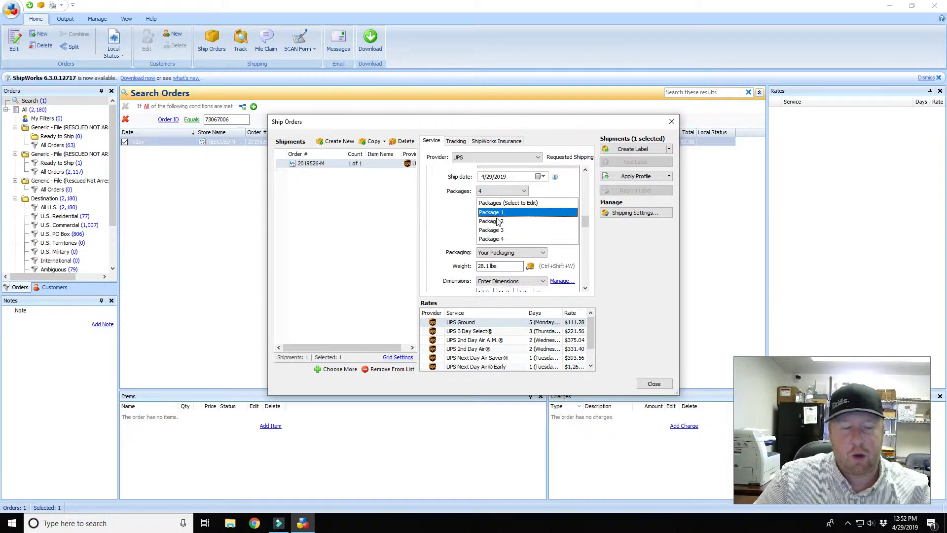
{"action": "left_click", "coordinate": [497, 221], "text": "ctrl"}
{"action": "left_click", "coordinate": [499, 231], "text": "ctrl"}
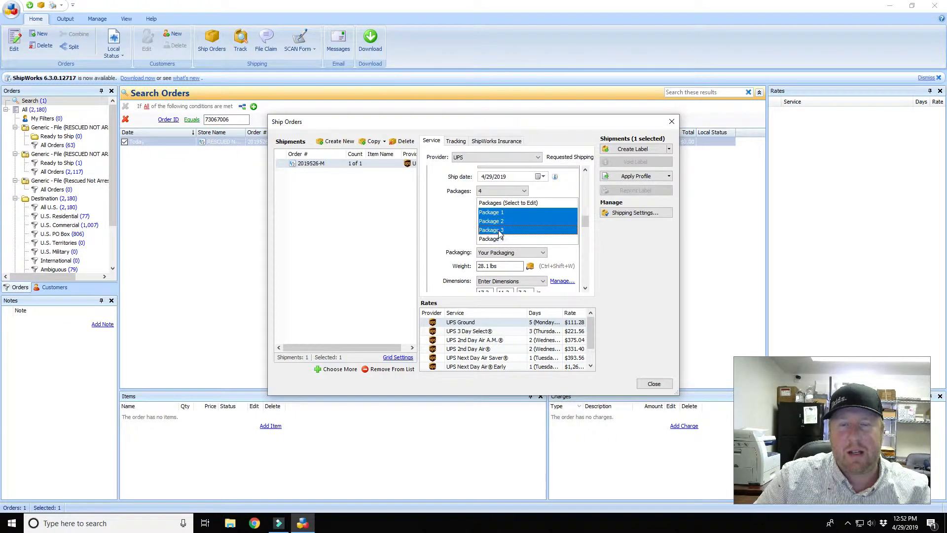
{"action": "left_click_drag", "start_coordinate": [584, 221], "coordinate": [587, 230]}
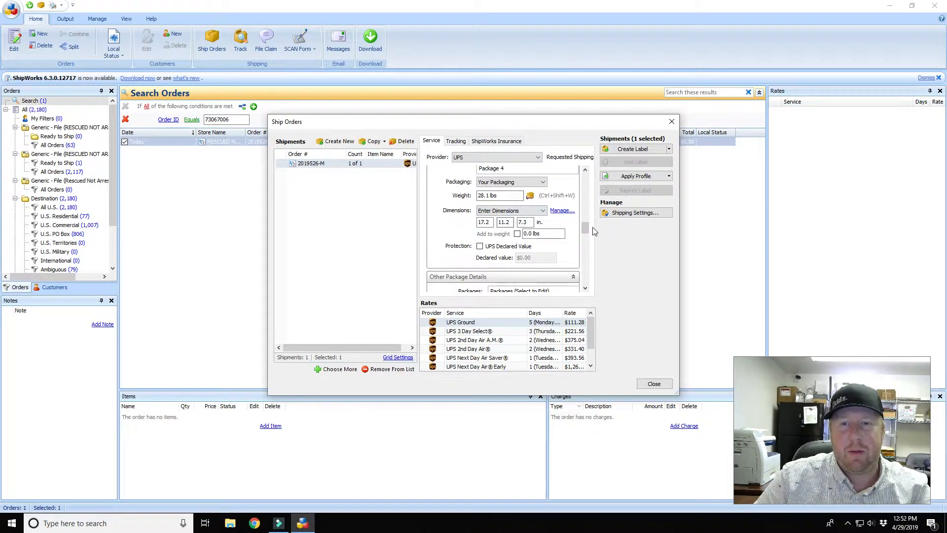
- Select only Package 4 and set its weight to 10 lbs and dimensions 9 × 6 × 6 in
{"action": "left_click", "coordinate": [496, 252]}
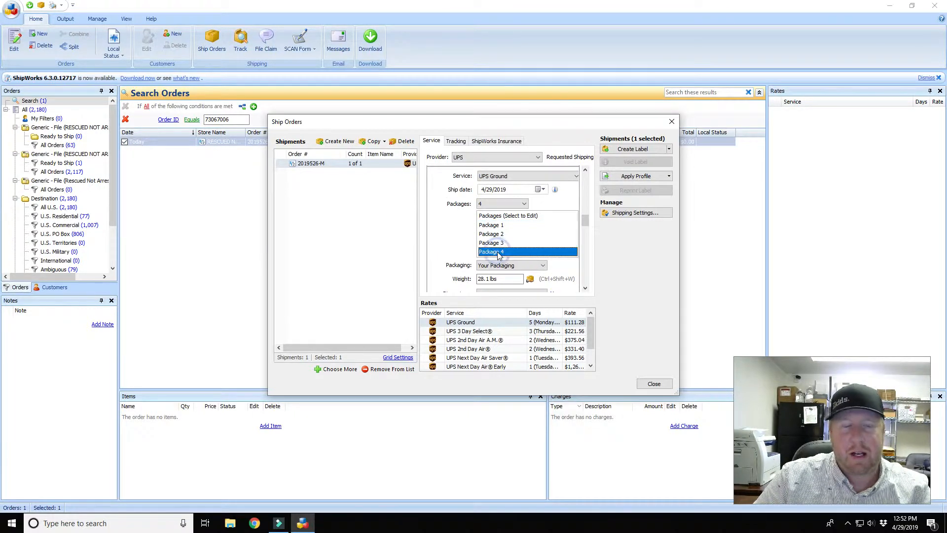
{"action": "left_click_drag", "start_coordinate": [585, 221], "coordinate": [585, 225]}
{"action": "left_click", "coordinate": [491, 230]}
{"action": "left_click_drag", "start_coordinate": [491, 230], "coordinate": [458, 235]}
{"action": "type", "text": "10"}
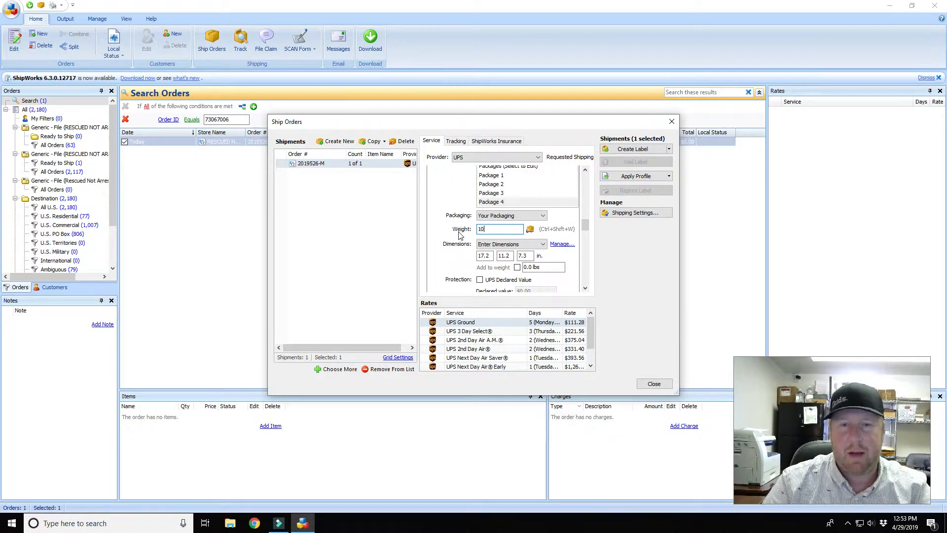
{"action": "left_click", "coordinate": [485, 257]}
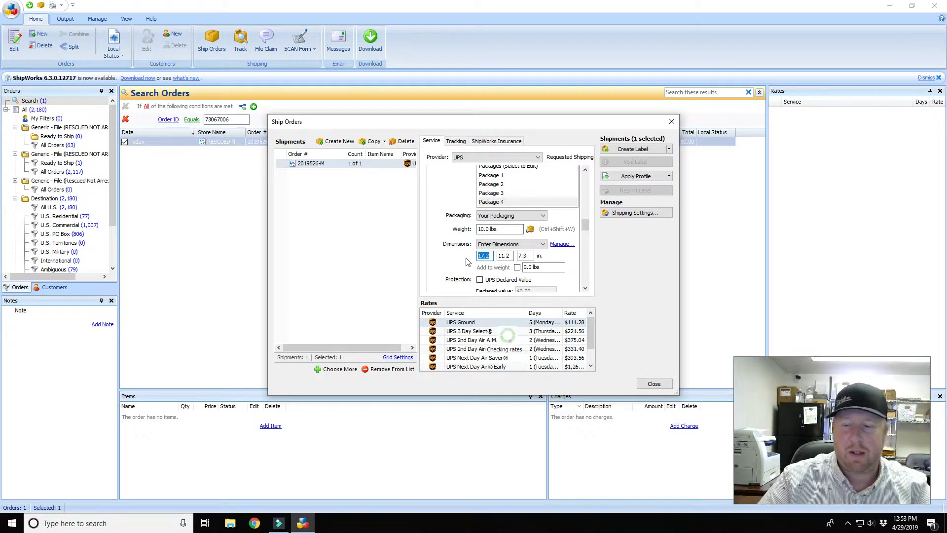
{"action": "type", "text": "9"}
{"action": "key", "text": "Tab"}
{"action": "type", "text": "6"}
{"action": "key", "text": "Tab"}
{"action": "type", "text": "6"}
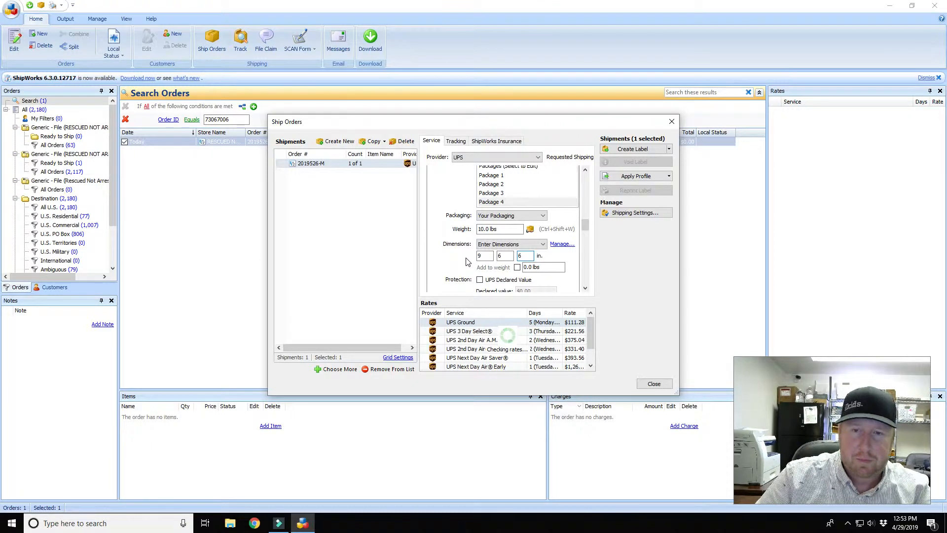
- Review Packages 2, 3 and 4 to confirm their weights and dimensions
{"action": "left_click", "coordinate": [499, 184]}
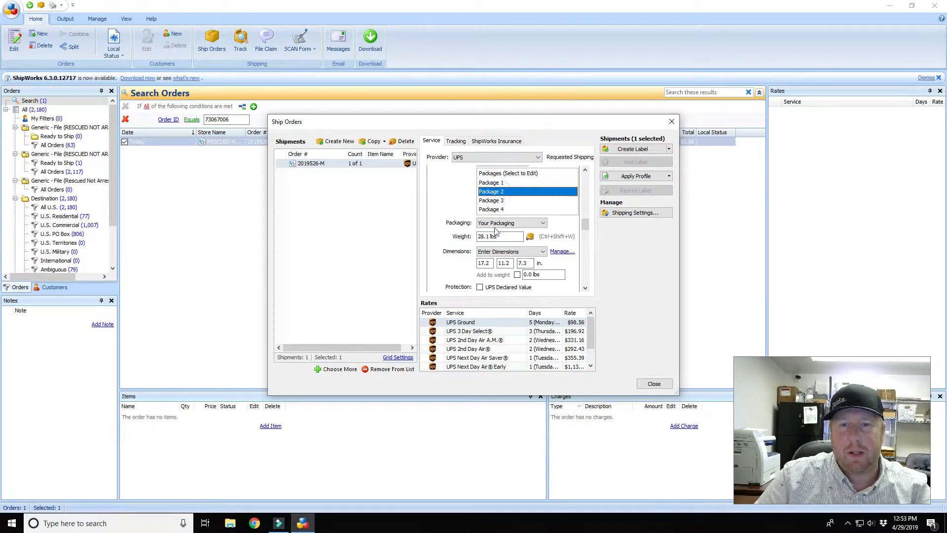
{"action": "left_click", "coordinate": [499, 201]}
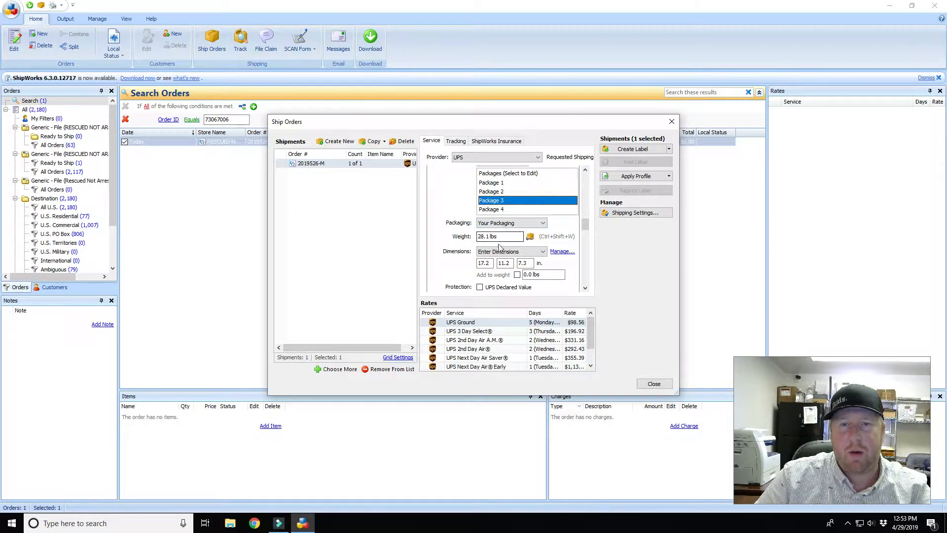
{"action": "left_click", "coordinate": [494, 210]}
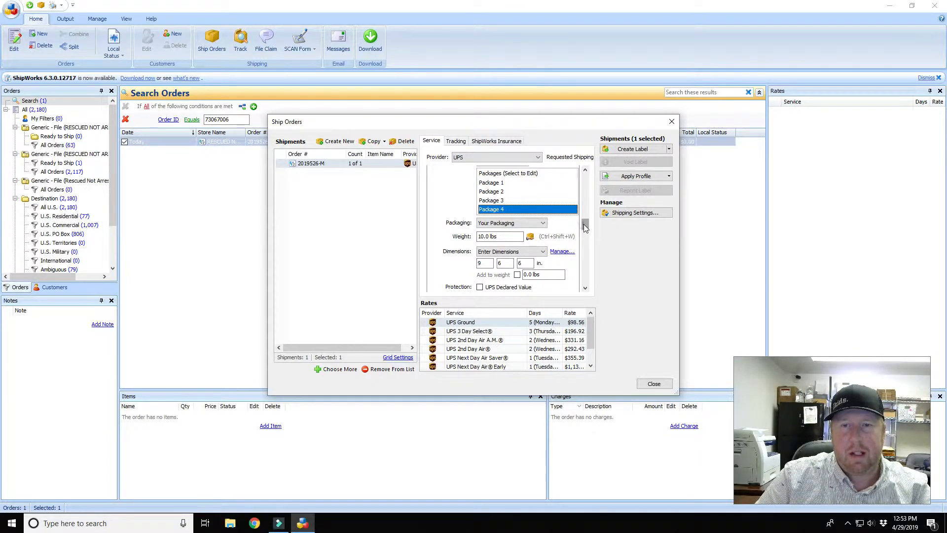
- Tick the Recipient's Ship notification box under UPS Quantum View Notify
{"action": "scroll", "coordinate": [585, 238], "scroll_direction": "down", "scroll_amount": 4}
{"action": "left_click_drag", "start_coordinate": [585, 237], "coordinate": [585, 261]}
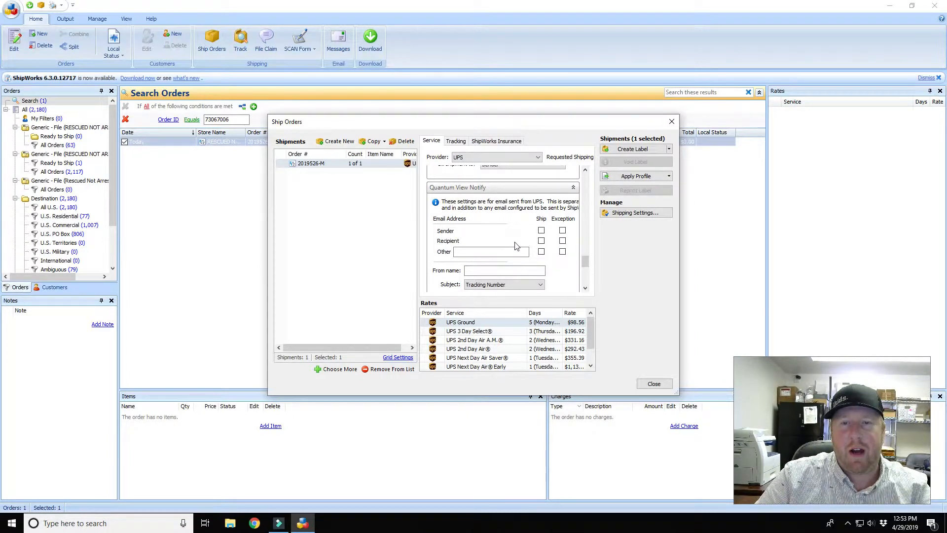
{"action": "left_click", "coordinate": [541, 241]}
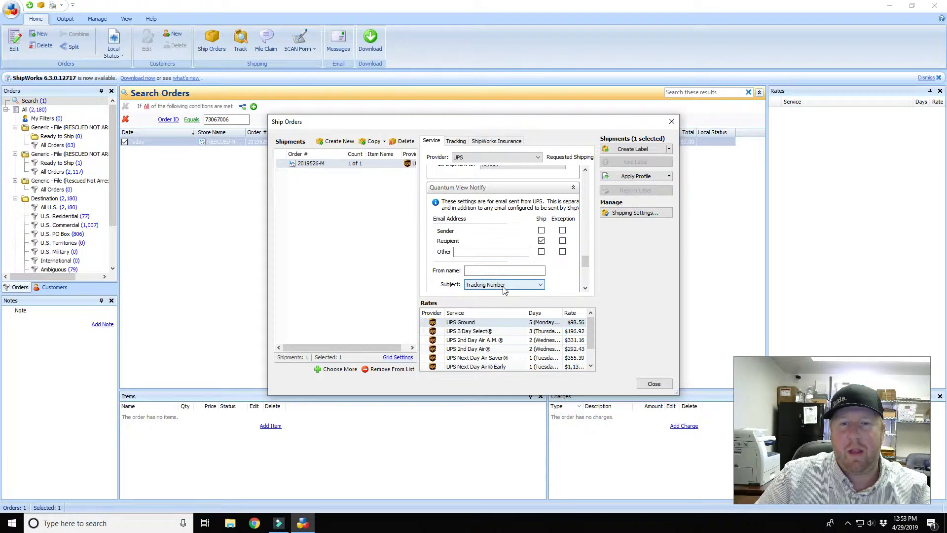
{"action": "left_click_drag", "start_coordinate": [584, 263], "coordinate": [583, 266]}
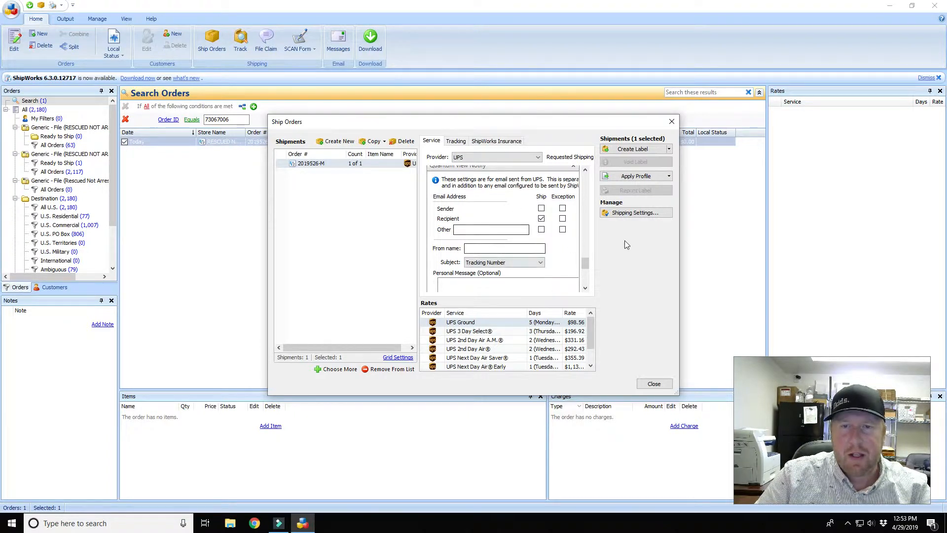
- Create the UPS Ground label for the four-package shipment to mark the order shipped
{"action": "left_click", "coordinate": [634, 150]}
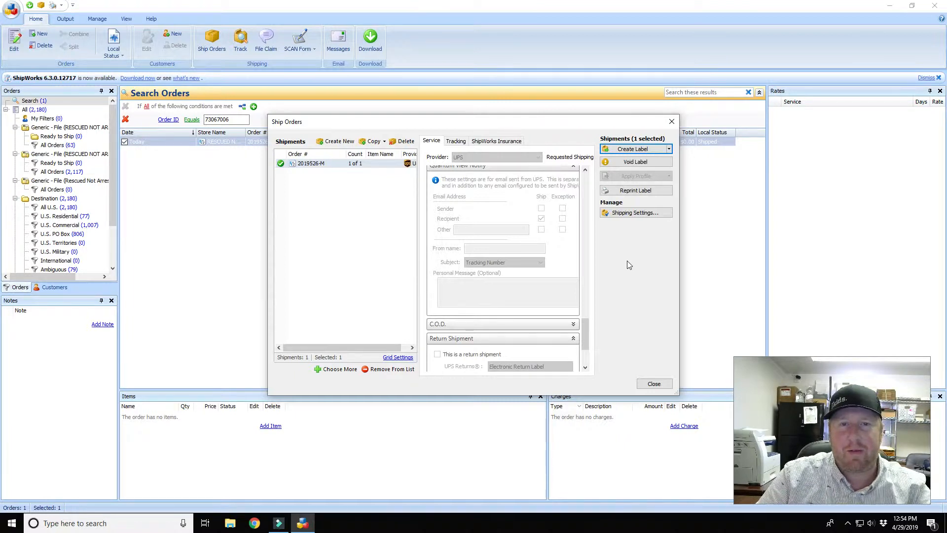
{"action": "left_click", "coordinate": [639, 193]}
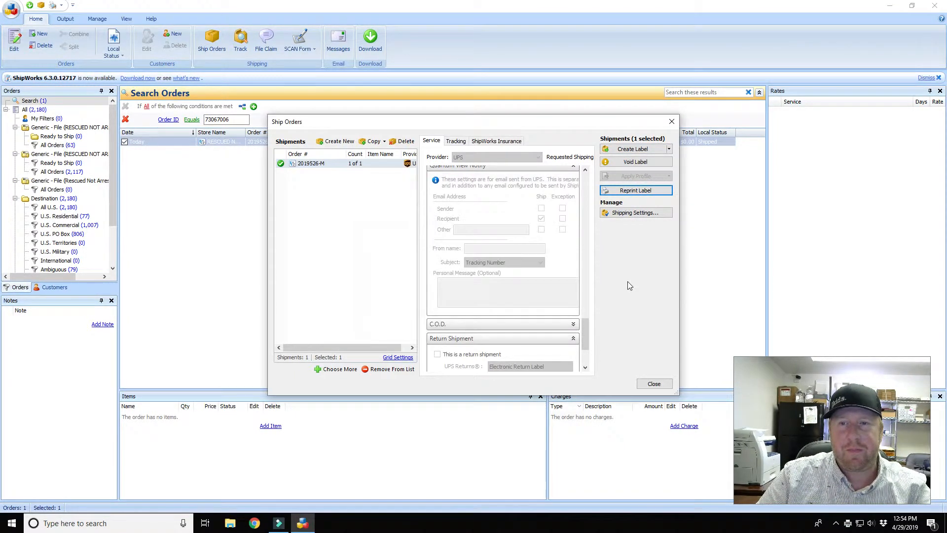